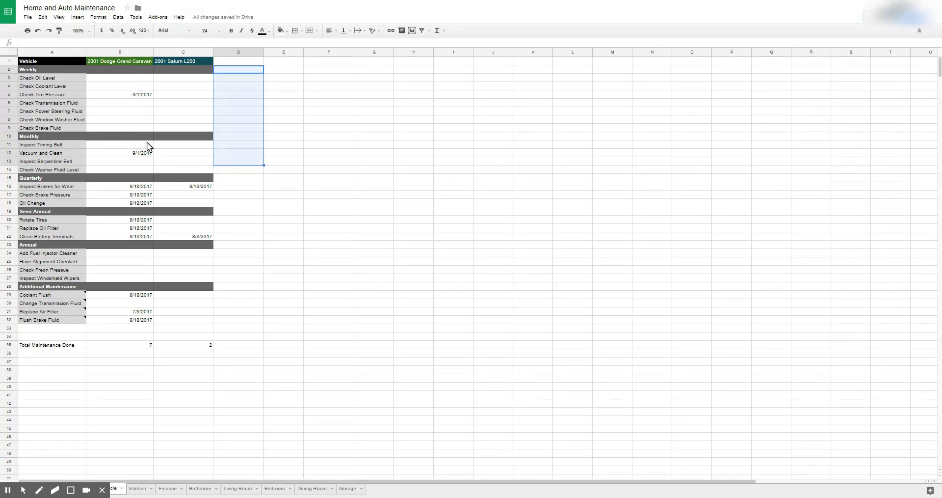
Step: Enter =today() in D2 so it displays today's date, 9/3/2017
left_click(233, 71)
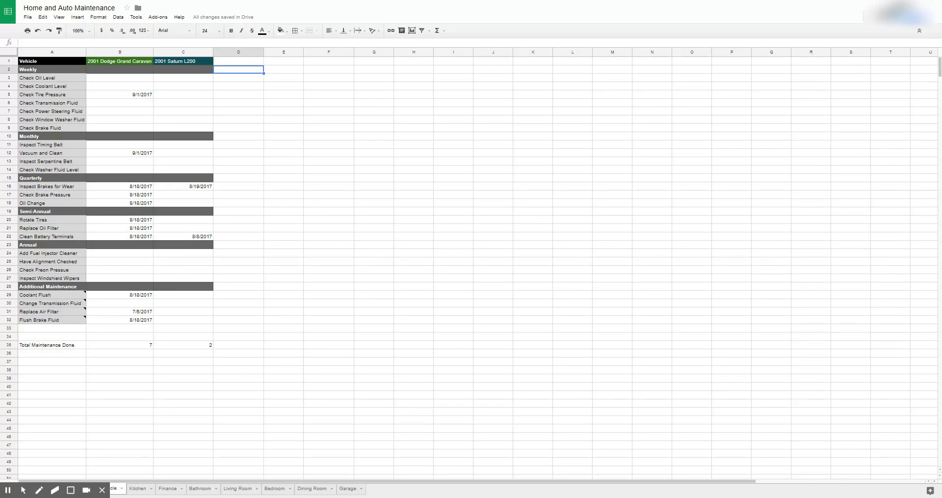
type("=today")
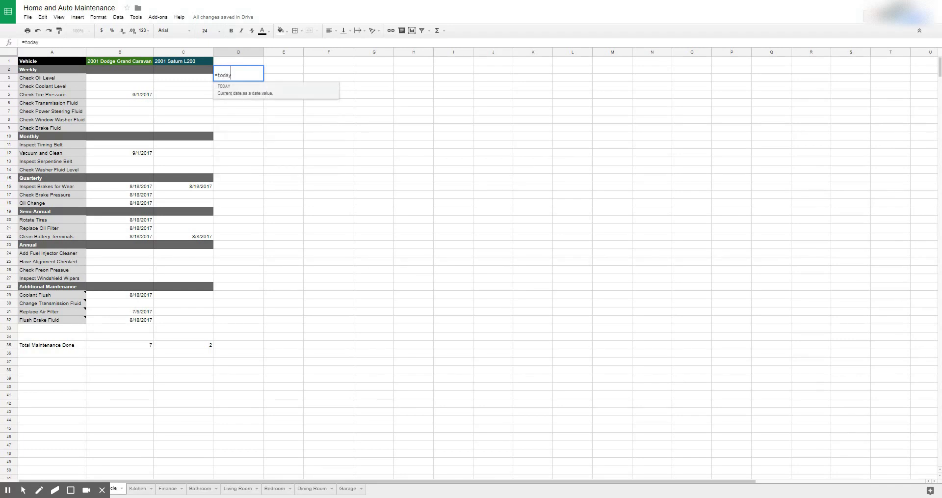
type("()")
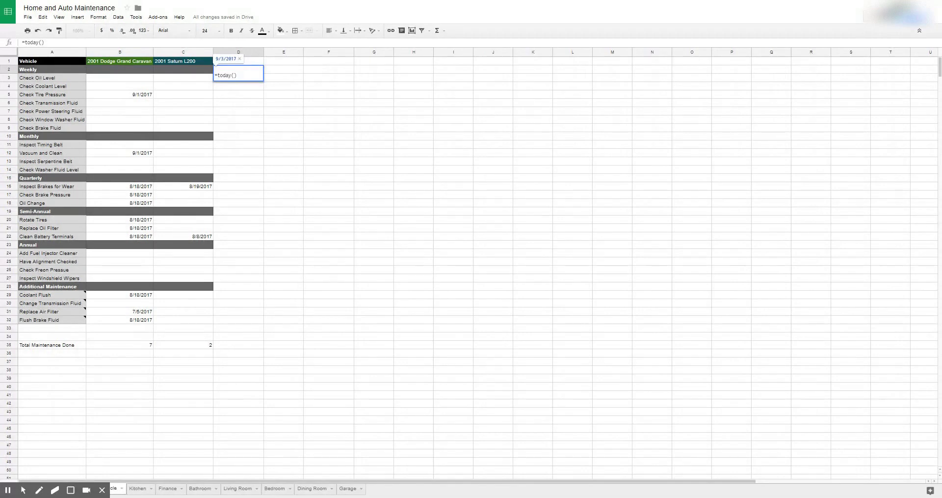
key("Return")
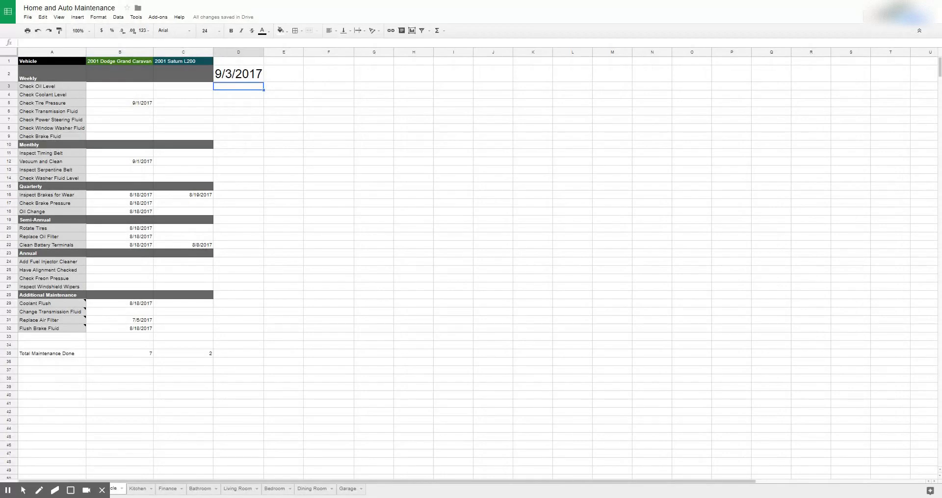
left_click(238, 74)
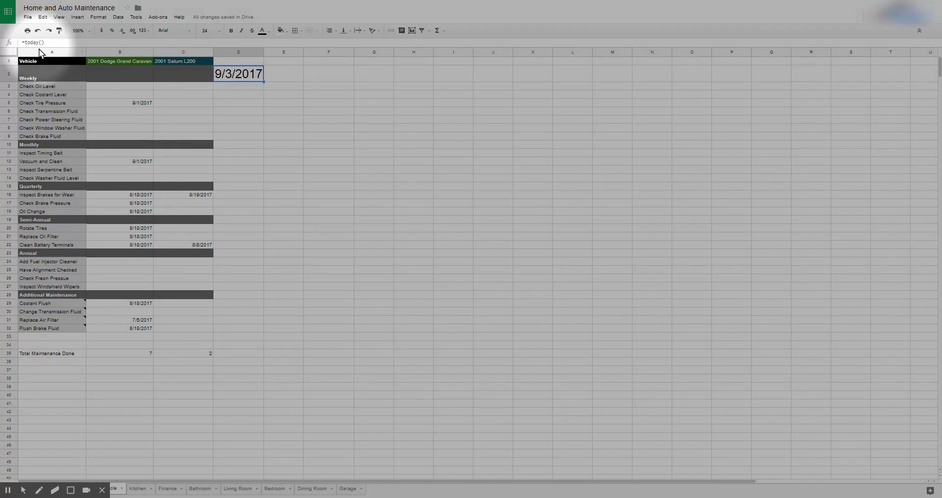
left_click(353, 153)
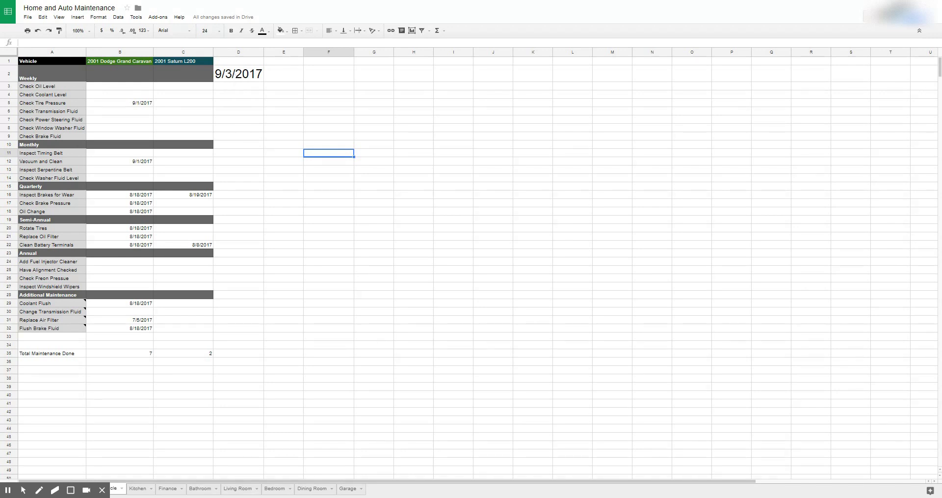
Step: Enter =days(D2,B5) in D5 to count days since the tire pressure check
left_click(240, 102)
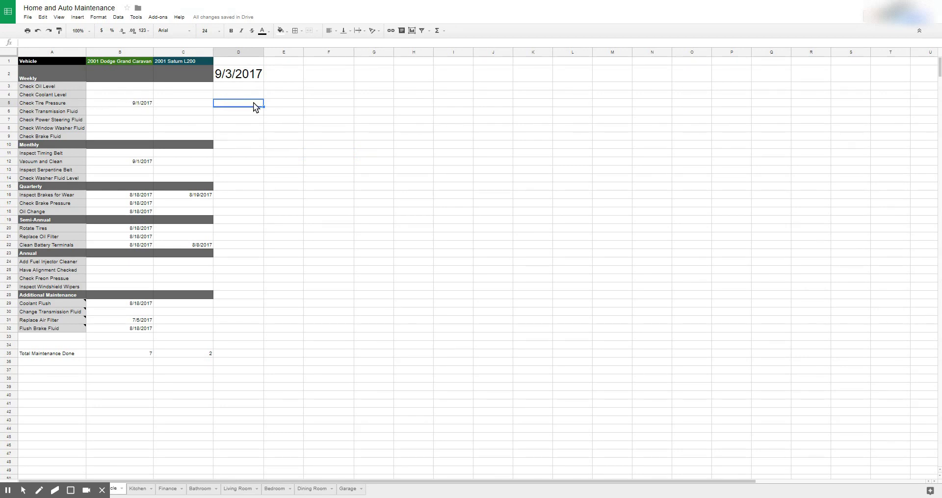
type("=days(")
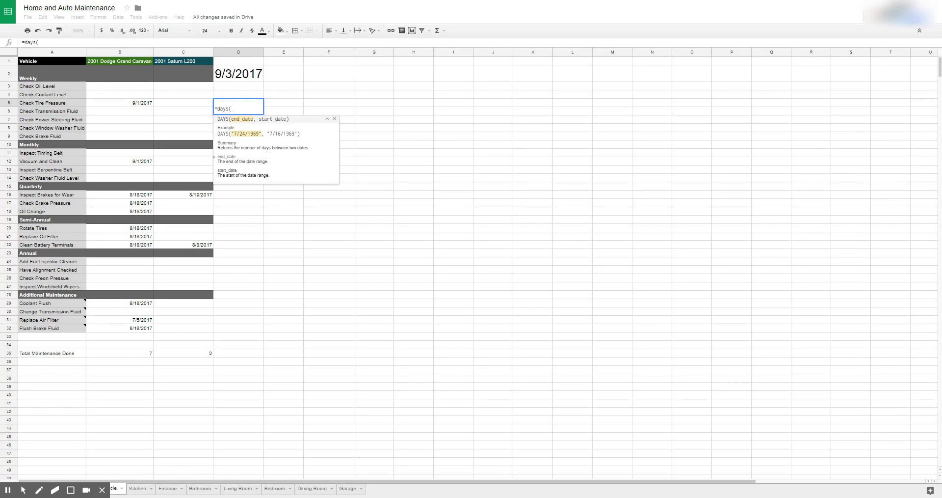
left_click(237, 79)
type(",")
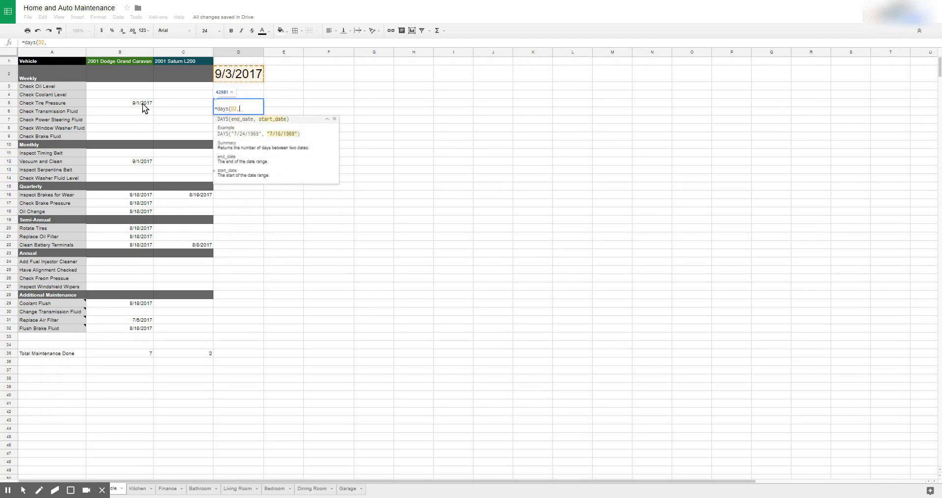
left_click(142, 101)
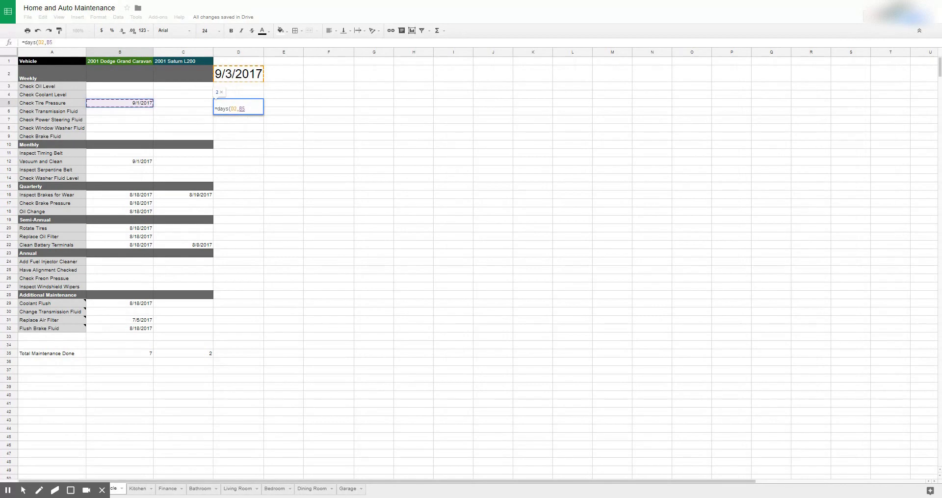
key("Return")
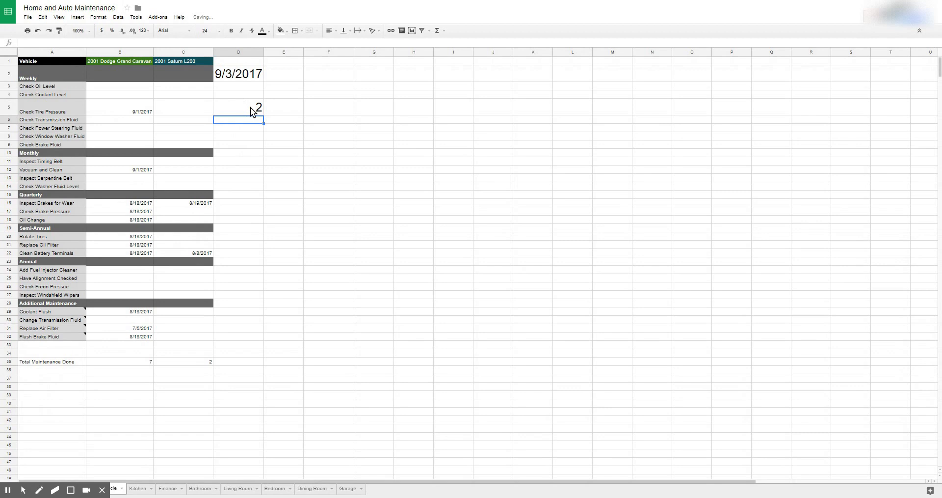
Step: Make D5's D2 reference absolute, giving =days($D$2,B5), which shows 2
key("Up")
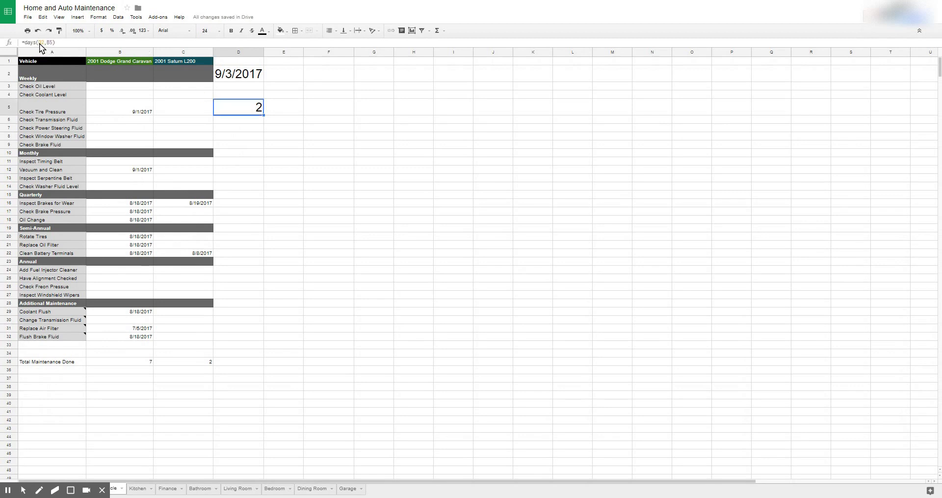
key("Return")
key("Left")
key("Left")
key("Left")
key("Left")
key("Left")
key("Left")
type("$")
key("Right")
type("$")
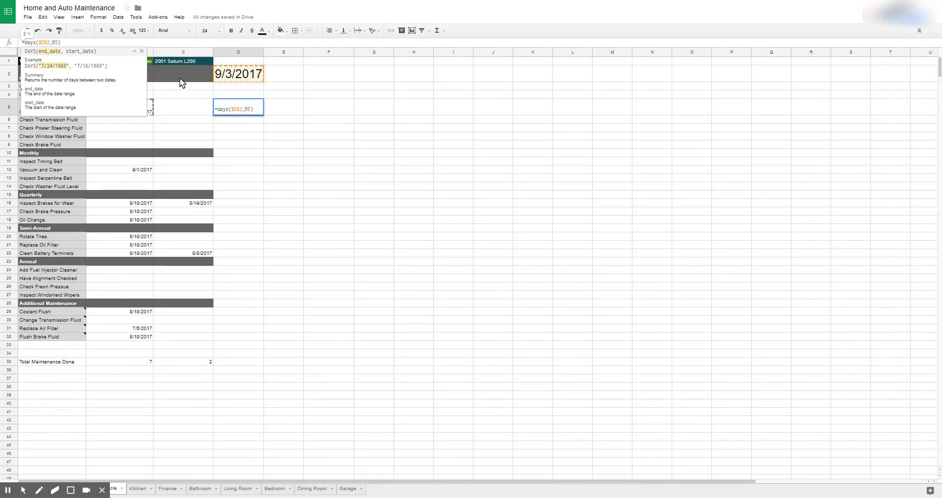
key("Return")
Step: Copy D5's days formula into D12, showing 2 for Vacuum and Clean
left_click(240, 105)
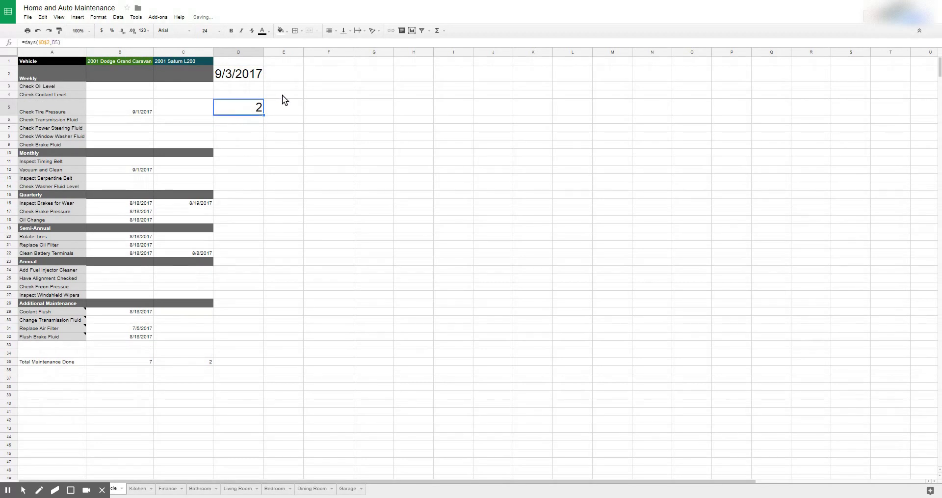
key("ctrl+c")
key("Down")
key("Down")
key("Down")
key("Down")
key("Down")
key("Down")
key("Down")
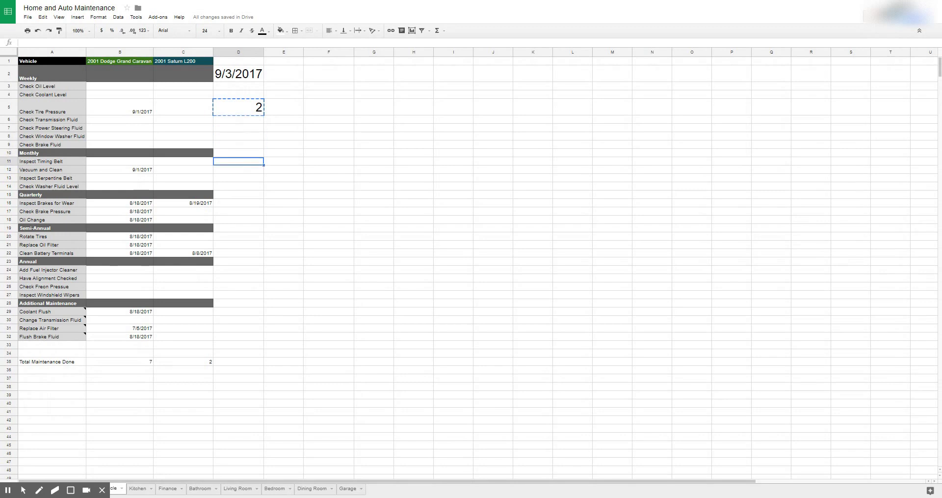
key("ctrl+v")
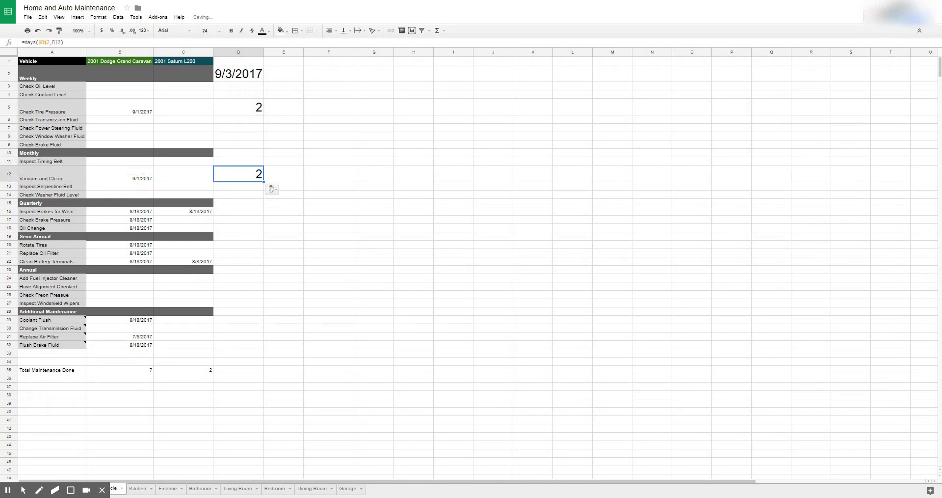
left_click(120, 173)
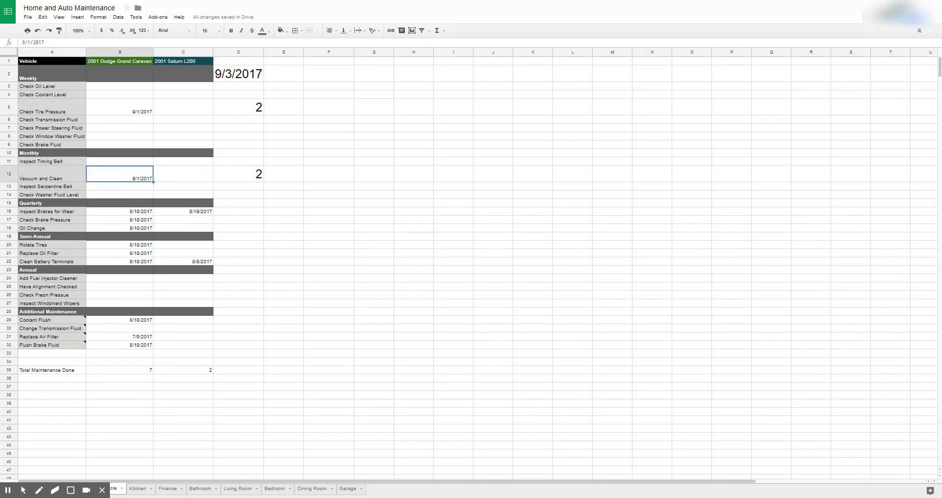
Step: Paste the days formula into D16, D17, D18 (16 each) and Replace Air Filter (60)
key("Right")
key("Right")
key("Down")
key("Down")
key("Down")
key("Down")
key("ctrl+v")
key("Down")
key("ctrl+v")
key("Down")
key("ctrl+v")
key("Down")
key("Down")
key("Down")
key("Down")
key("Down")
key("Down")
key("Down")
key("Down")
key("Down")
key("Down")
key("Down")
key("Down")
key("Down")
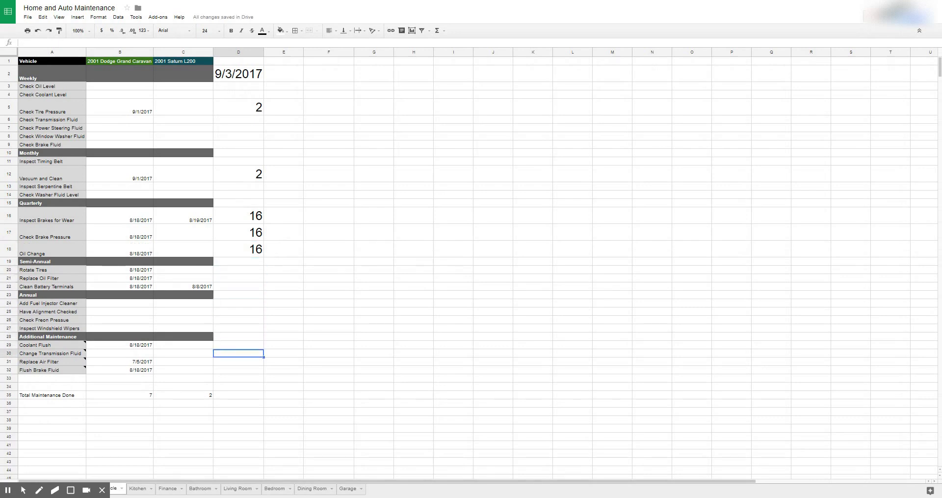
key("ctrl+v")
key("Up")
key("Up")
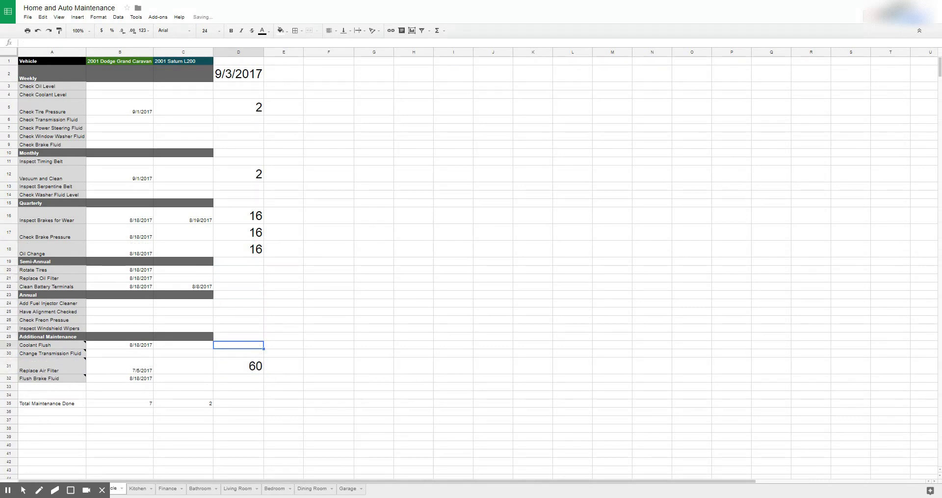
left_click(239, 311)
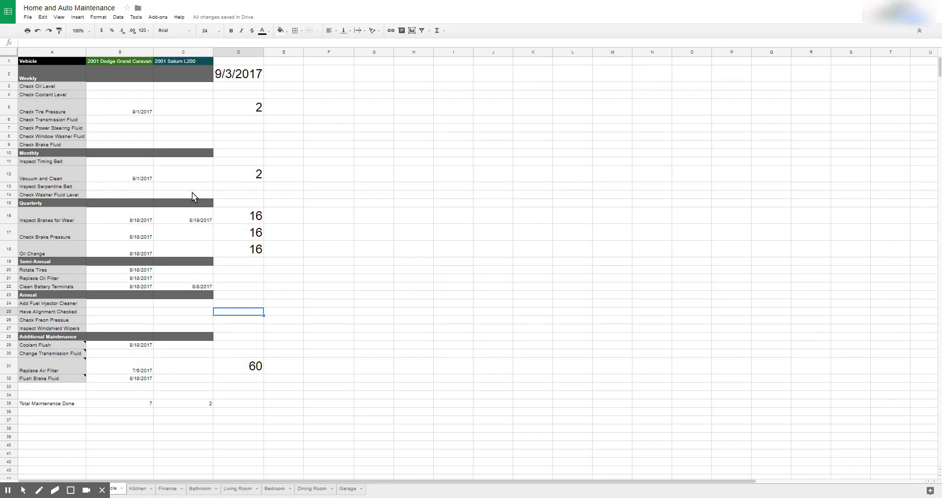
Step: Set column E's font size to 24, then start =edate( in E12 beside Vacuum and Clean
left_click(284, 174)
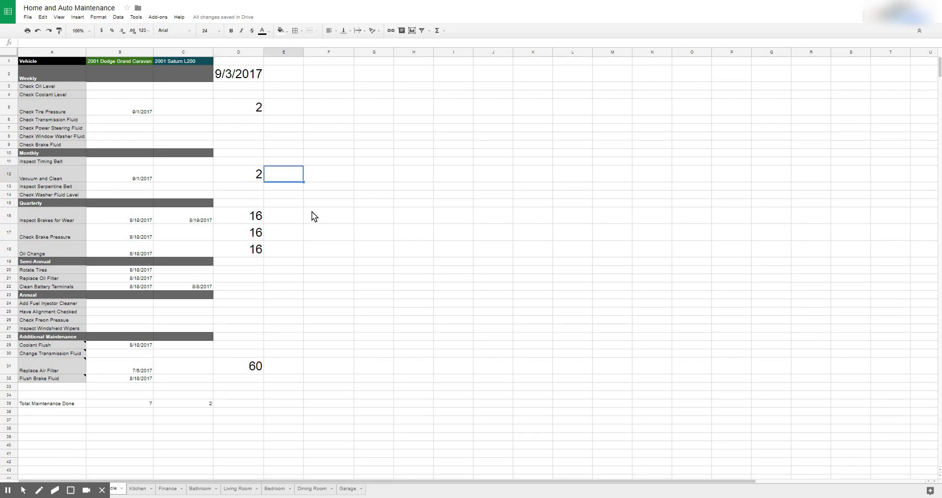
left_click(285, 54)
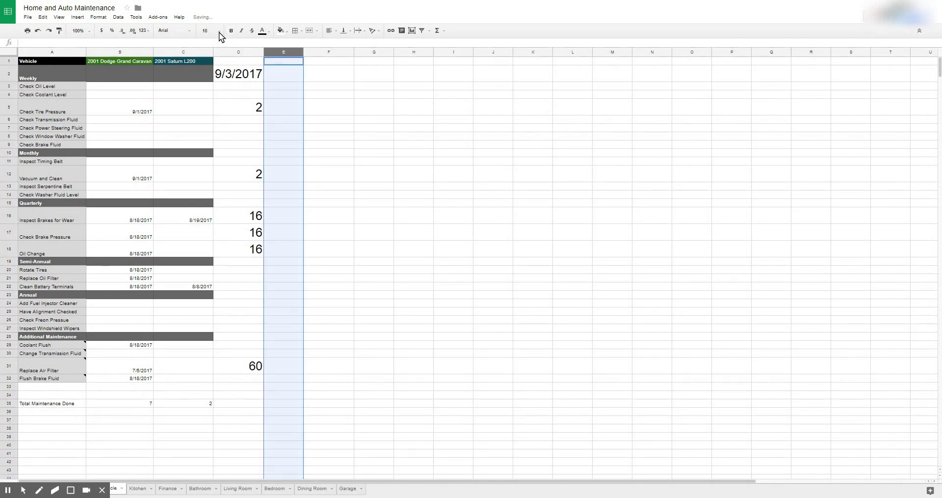
left_click(219, 31)
left_click(217, 134)
left_click(293, 170)
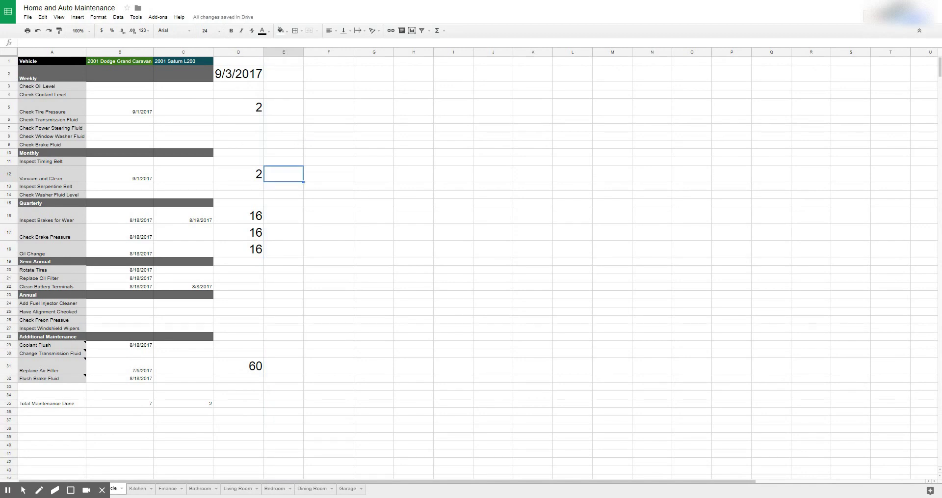
type("=edate(")
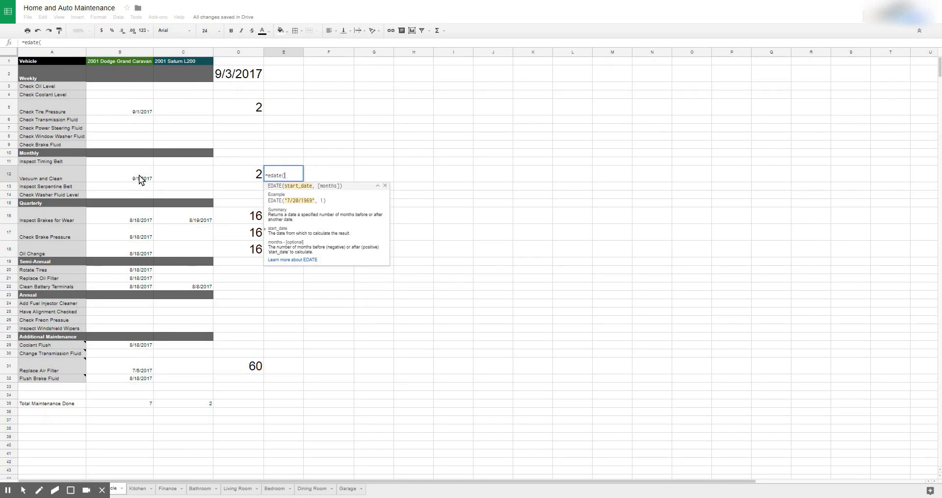
Step: Finish E12 as =edate(B12,1), showing 10/1/2017, and widen column E to fit
left_click(139, 175)
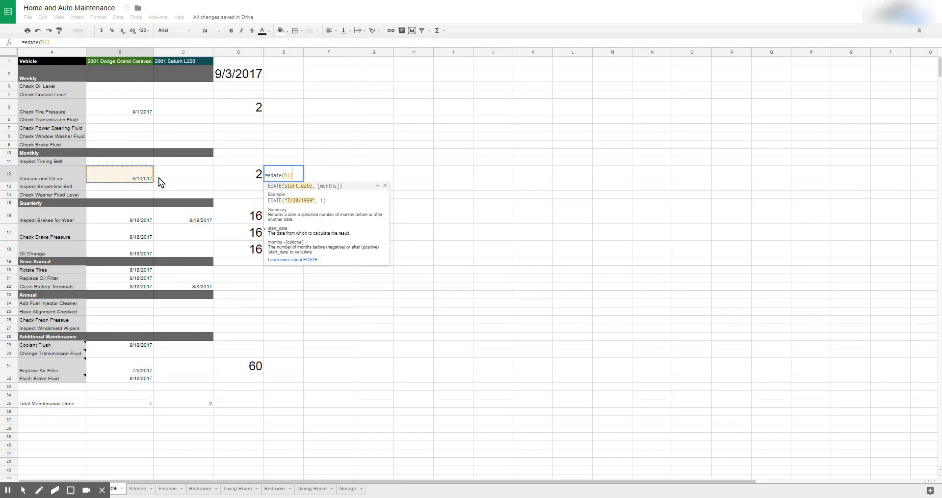
type(",1")
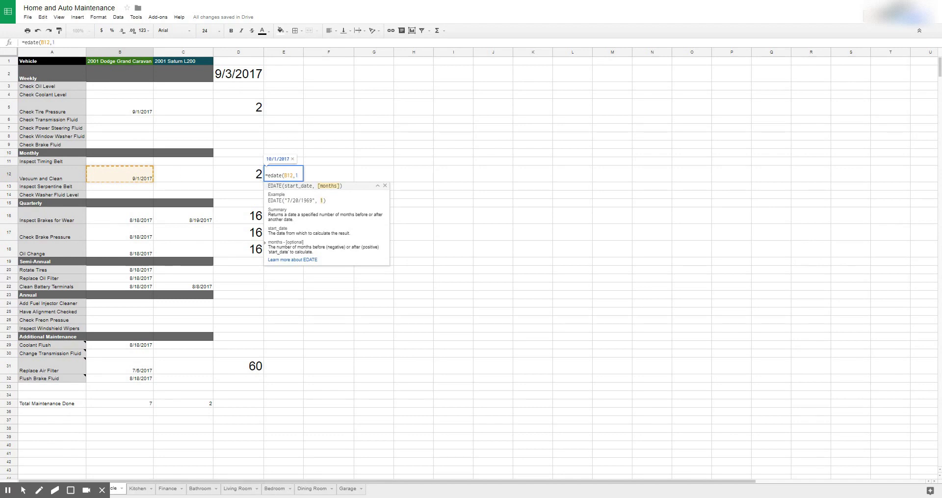
type(")")
key("Return")
key("Up")
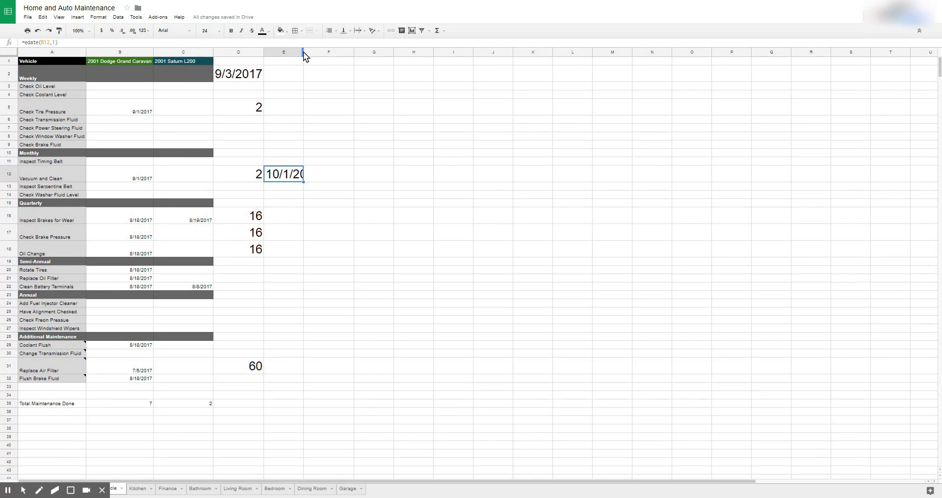
left_click_drag(303, 57, 321, 58)
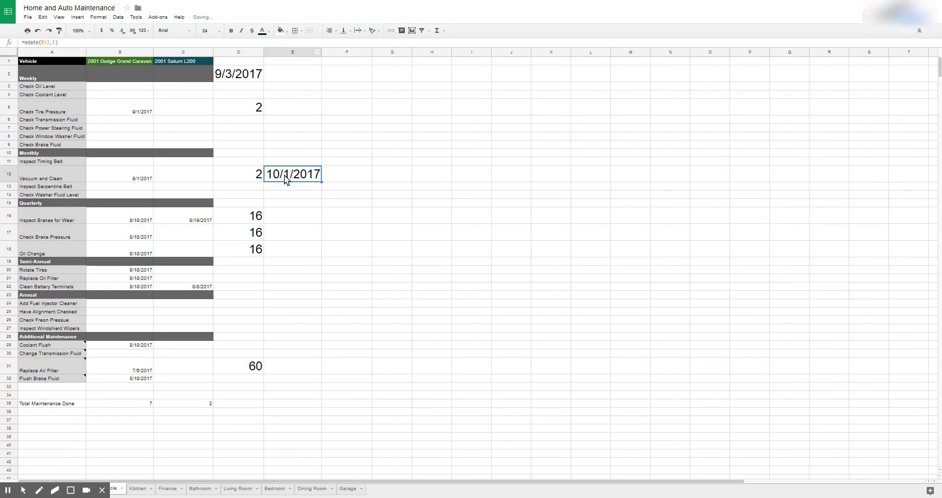
Step: Copy the EDATE formula to E16 as =edate(B16,3), showing 11/18/2017, and autofit column E
key("ctrl+c")
key("Down")
key("Down")
key("Down")
left_click(292, 215)
key("ctrl+v")
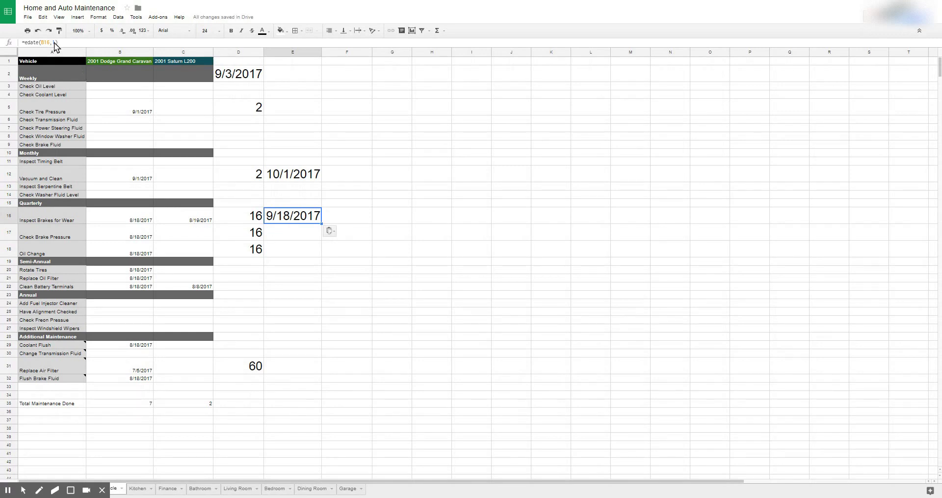
key("F2")
type("3")
key("Return")
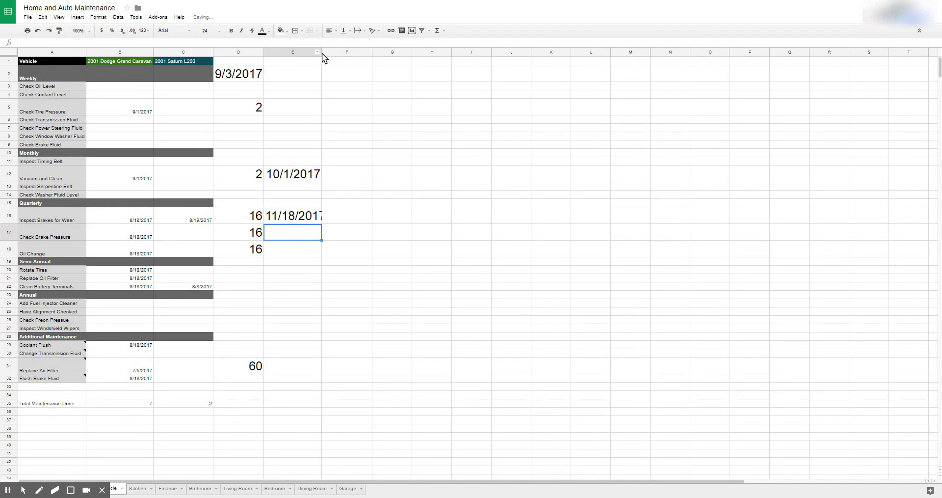
left_click(321, 52)
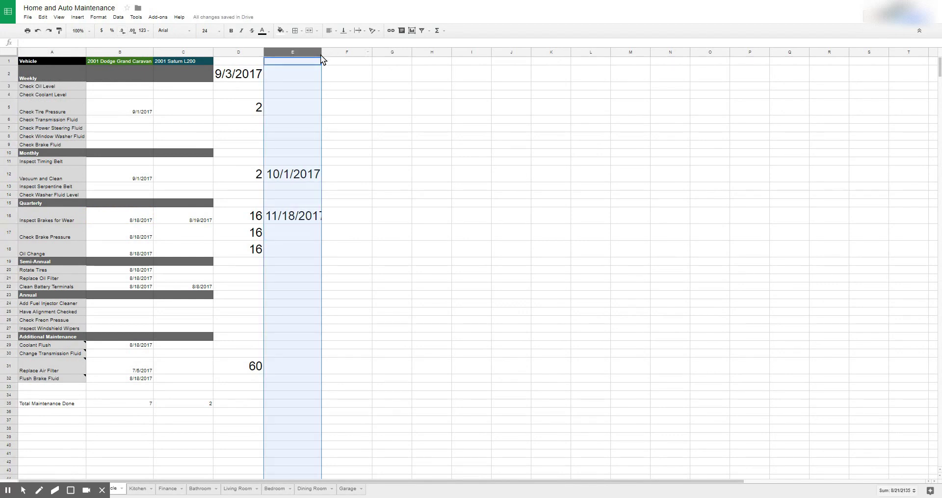
double_click(321, 53)
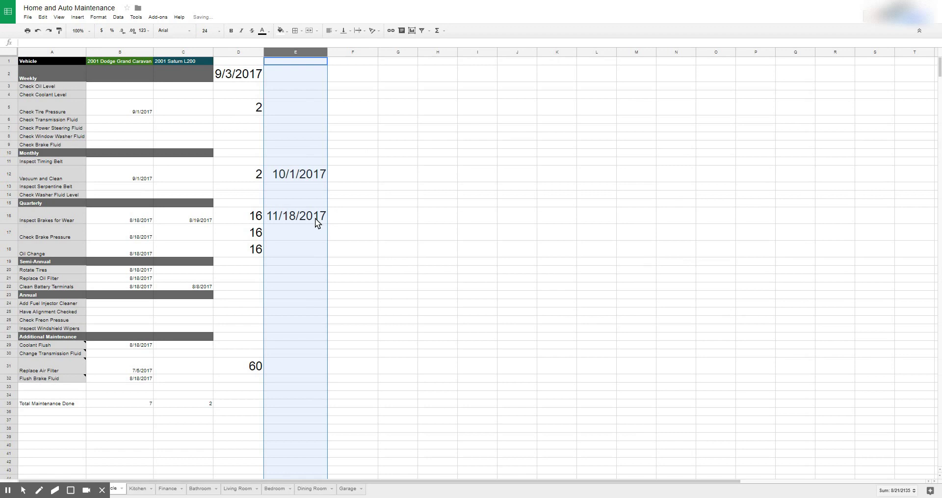